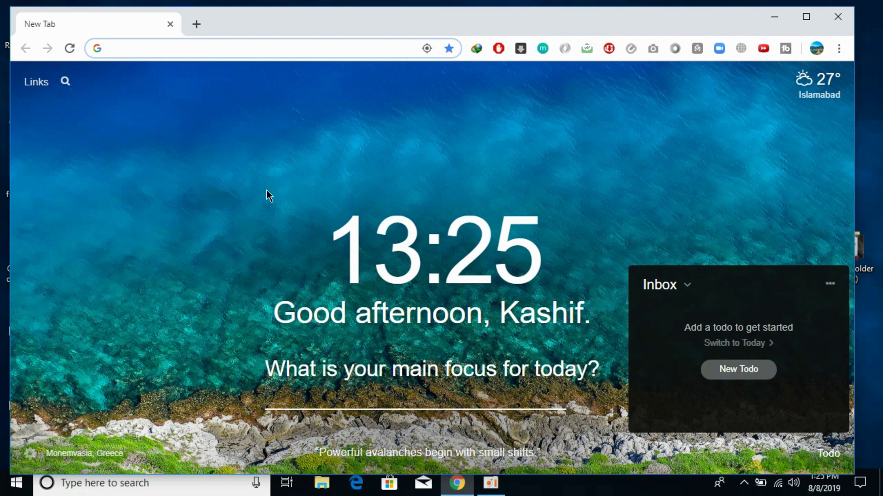
- Search Google for 'java jdk 11' and open Oracle's JDK 11 Downloads result
{"action": "type", "text": "java"}
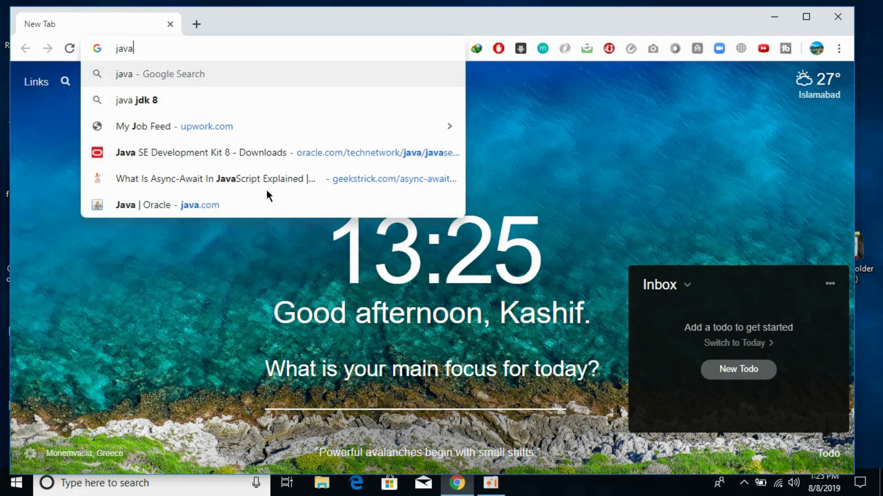
{"action": "type", "text": " jdk 11"}
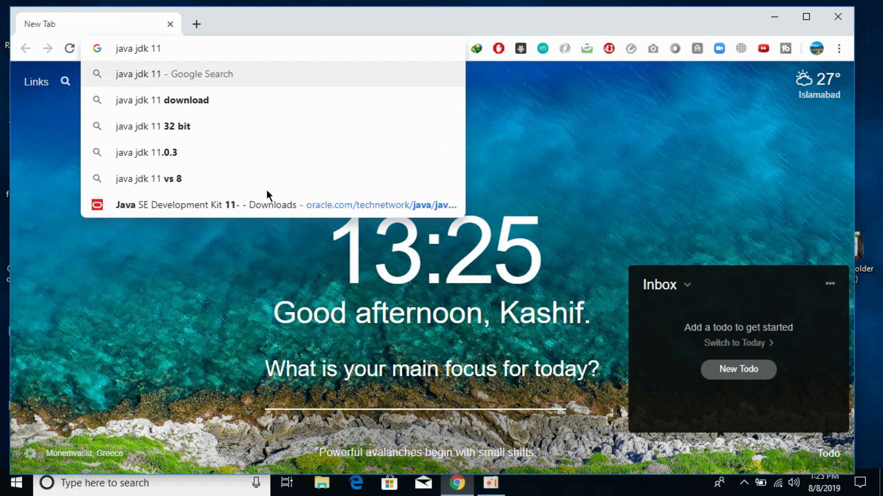
{"action": "key", "text": "Return"}
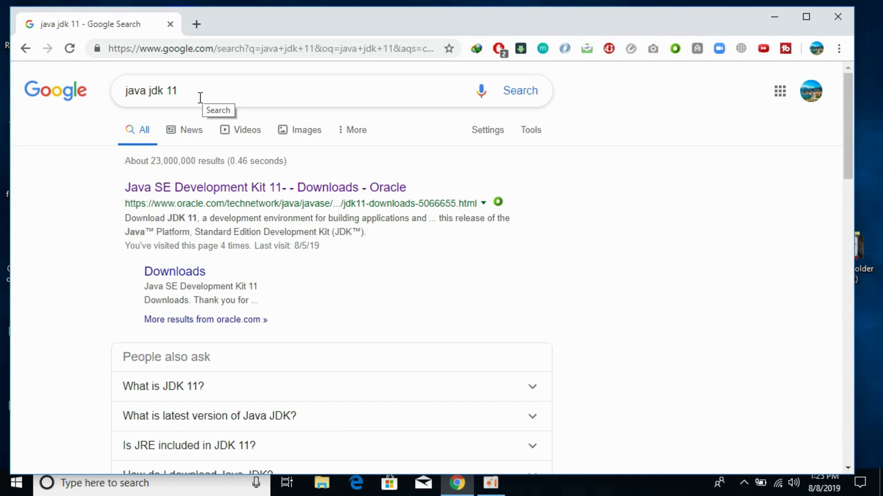
{"action": "left_click", "coordinate": [212, 188]}
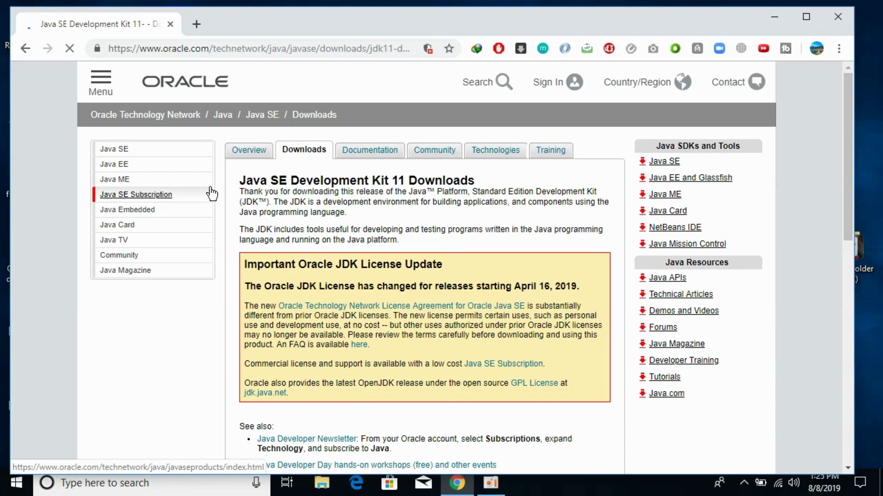
- Accept the JDK 11.0.4 license and request jdk-11.0.4_windows-x64_bin.exe, signing in when prompted
{"action": "left_click_drag", "start_coordinate": [850, 113], "coordinate": [851, 249]}
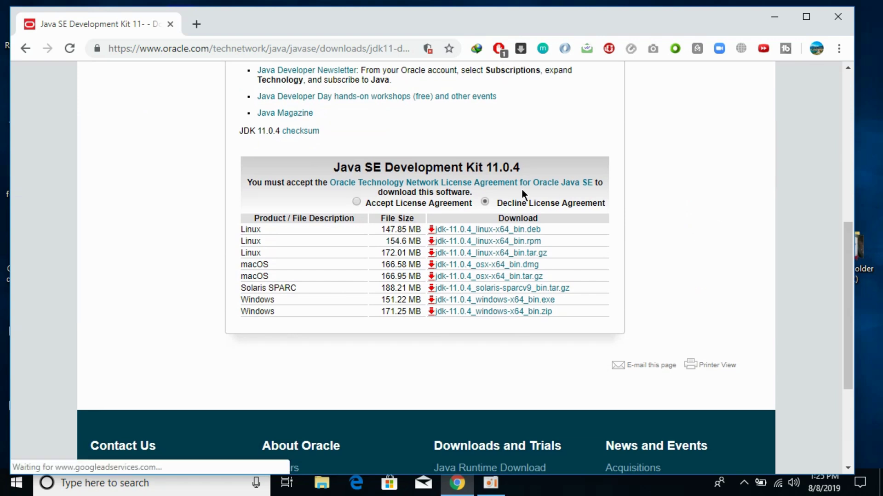
{"action": "left_click", "coordinate": [357, 202]}
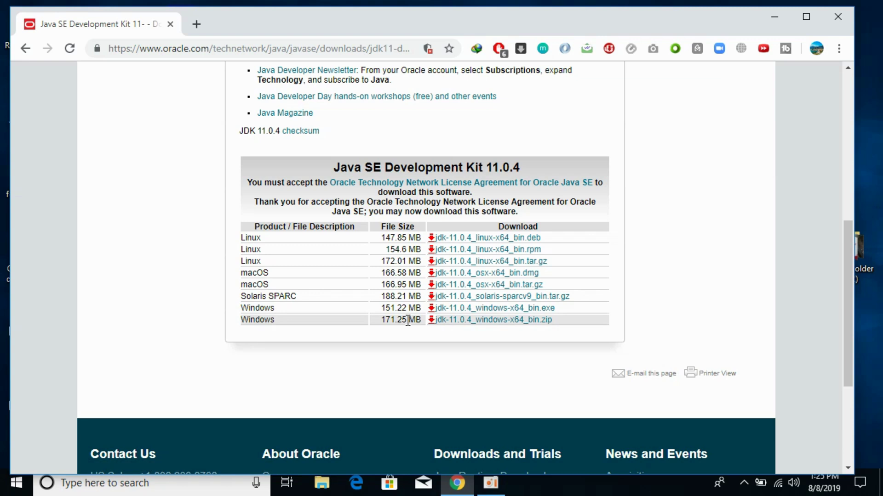
{"action": "left_click", "coordinate": [500, 311]}
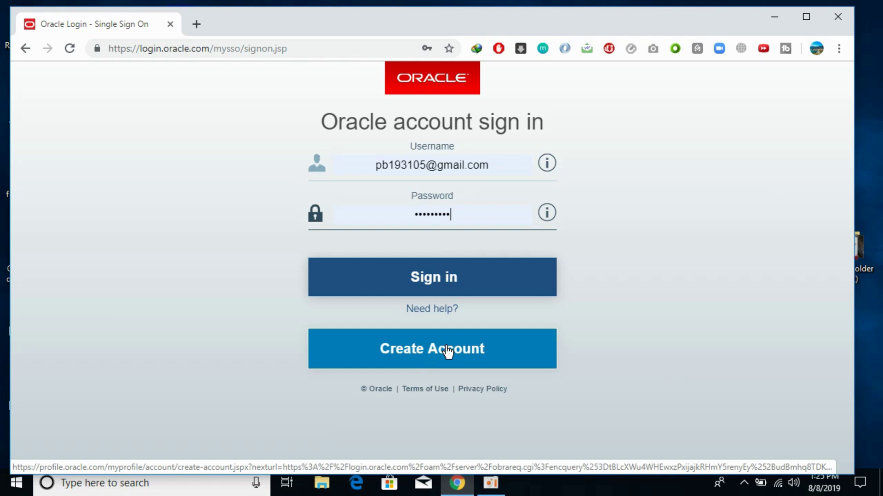
{"action": "left_click", "coordinate": [452, 279]}
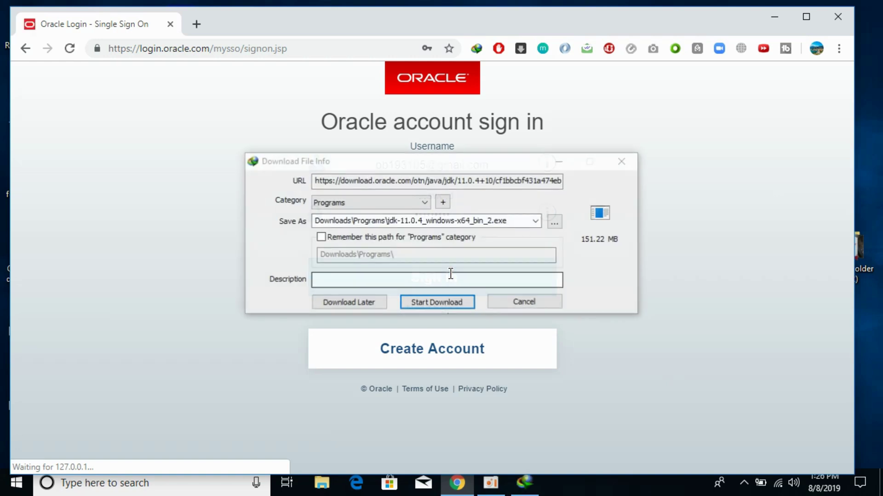
- Cancel the download manager's installer download and its follow-up notice, then bring up File Explorer
{"action": "left_click", "coordinate": [534, 299]}
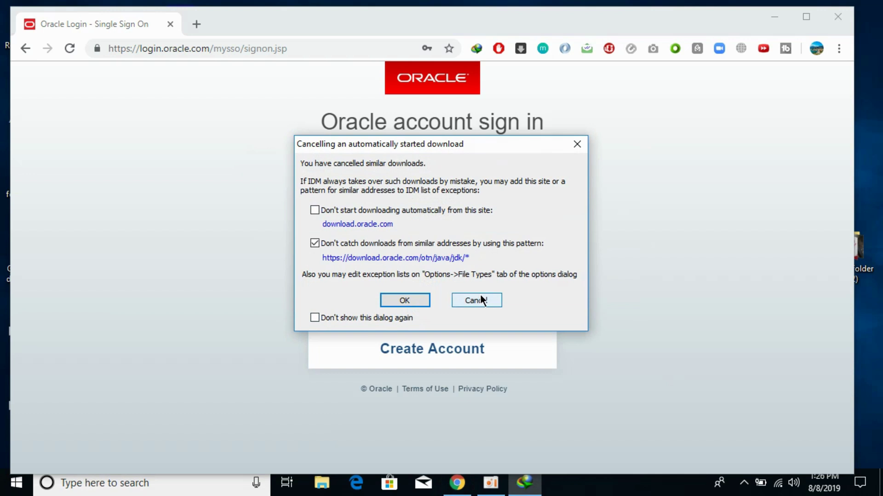
{"action": "left_click", "coordinate": [475, 300]}
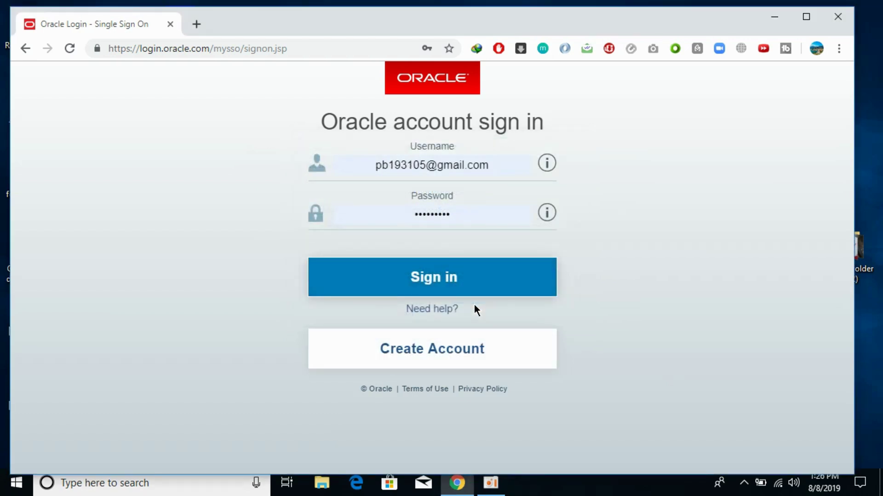
{"action": "left_click", "coordinate": [322, 482]}
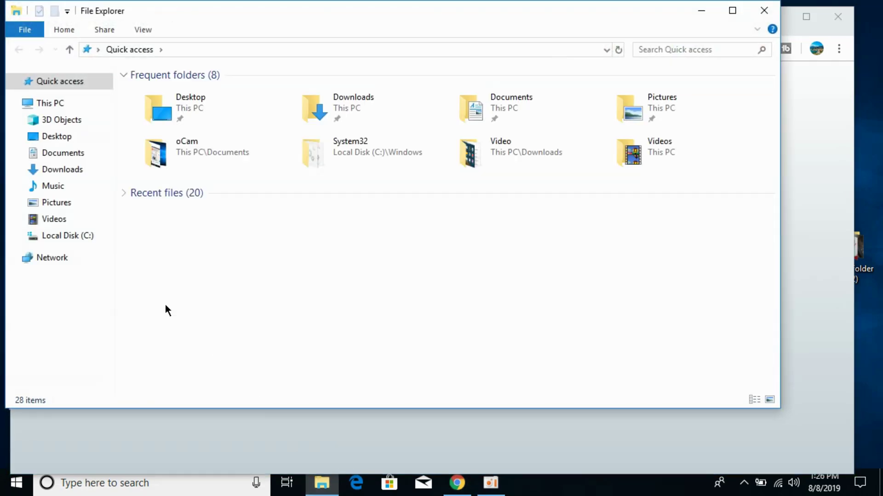
- Open Downloads > Programs and run the jdk-11.0.4_windows-x64_bin installer
{"action": "left_click", "coordinate": [77, 236]}
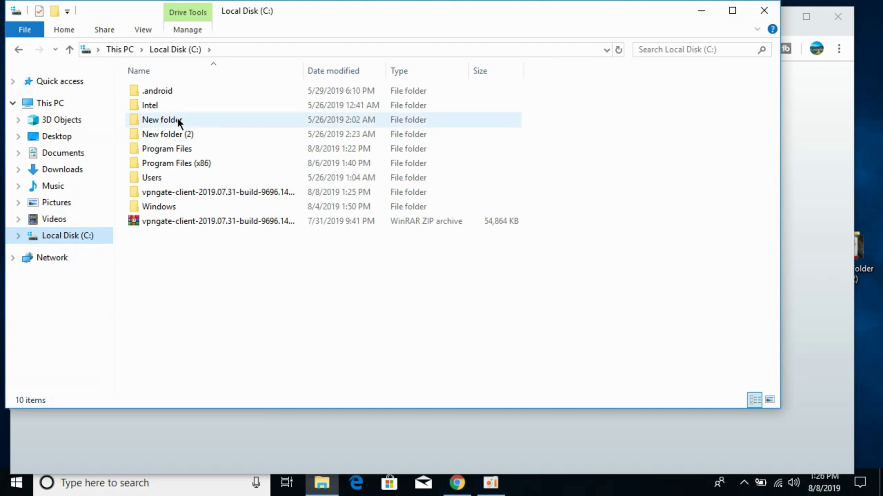
{"action": "left_click", "coordinate": [69, 155]}
{"action": "left_click", "coordinate": [69, 171]}
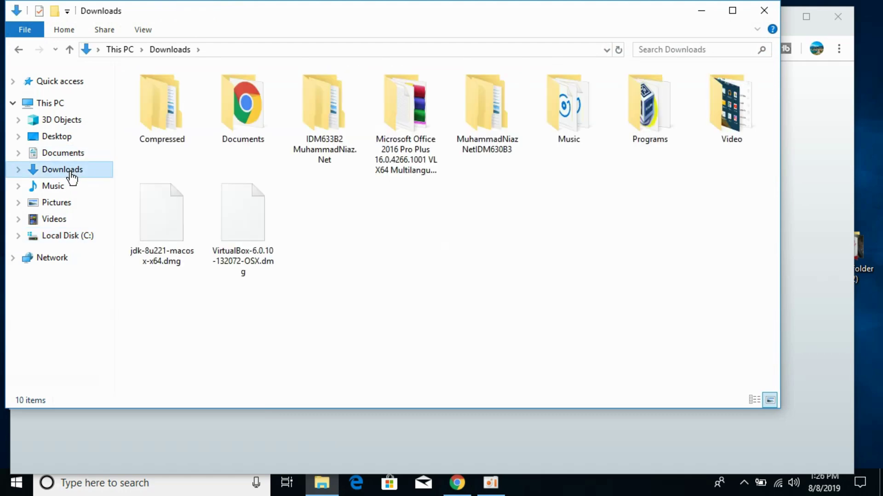
{"action": "left_click", "coordinate": [622, 119]}
{"action": "double_click", "coordinate": [622, 118]}
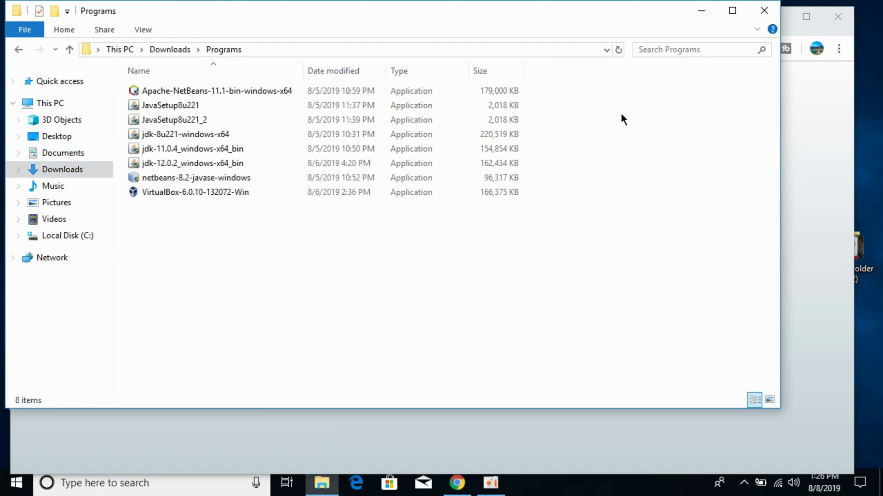
{"action": "left_click", "coordinate": [181, 146]}
{"action": "double_click", "coordinate": [182, 149]}
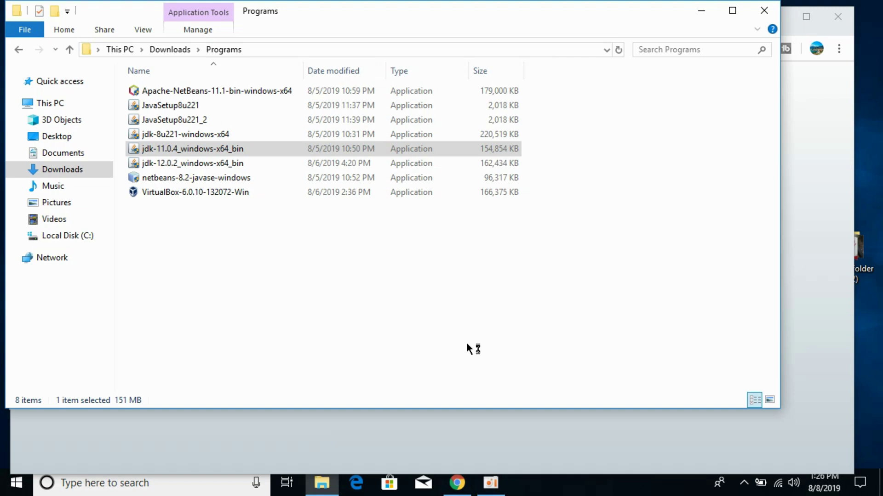
- Install JDK 11.0.4 (64-bit) through the wizard with default features, then close it
{"action": "left_click", "coordinate": [523, 491]}
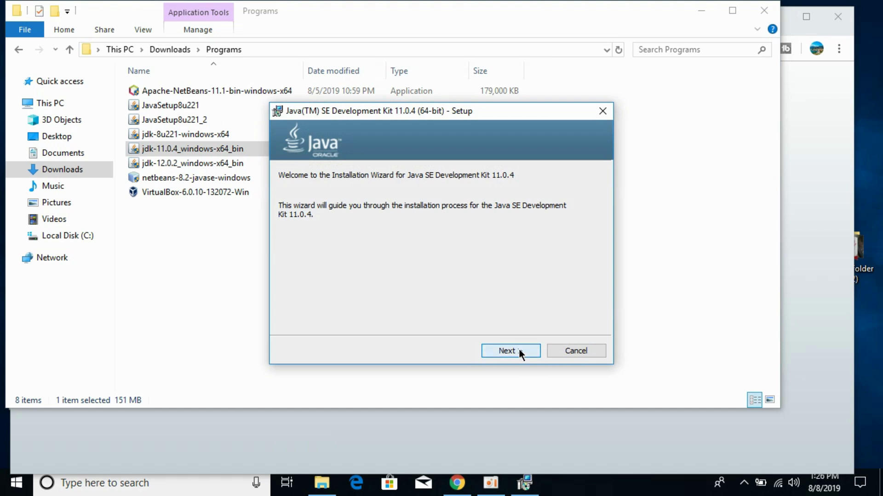
{"action": "left_click", "coordinate": [519, 349]}
{"action": "left_click", "coordinate": [518, 348]}
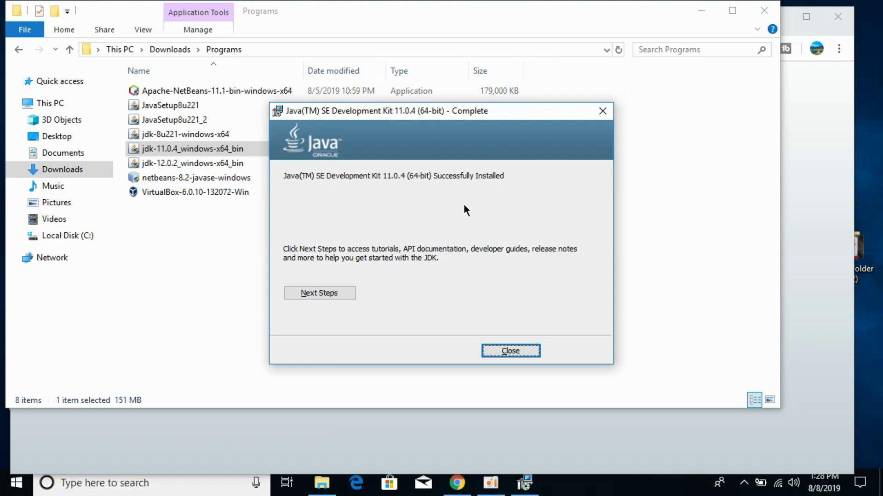
{"action": "left_click", "coordinate": [502, 351]}
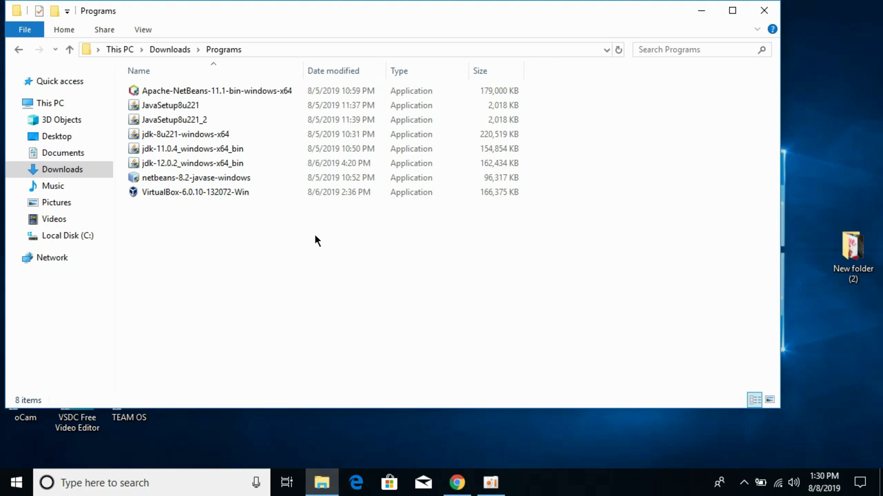
- Browse to C:\Program Files\Java\jdk-11.0.4\bin and copy that path from the address bar
{"action": "left_click", "coordinate": [86, 241]}
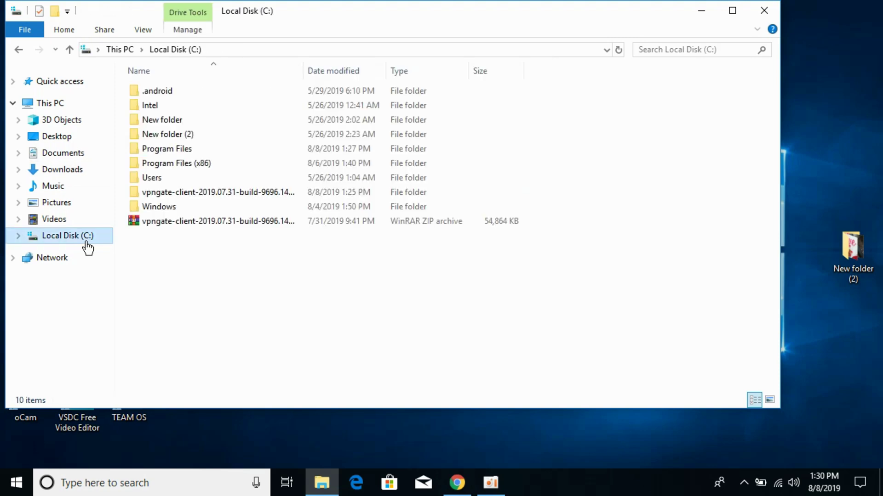
{"action": "double_click", "coordinate": [176, 147]}
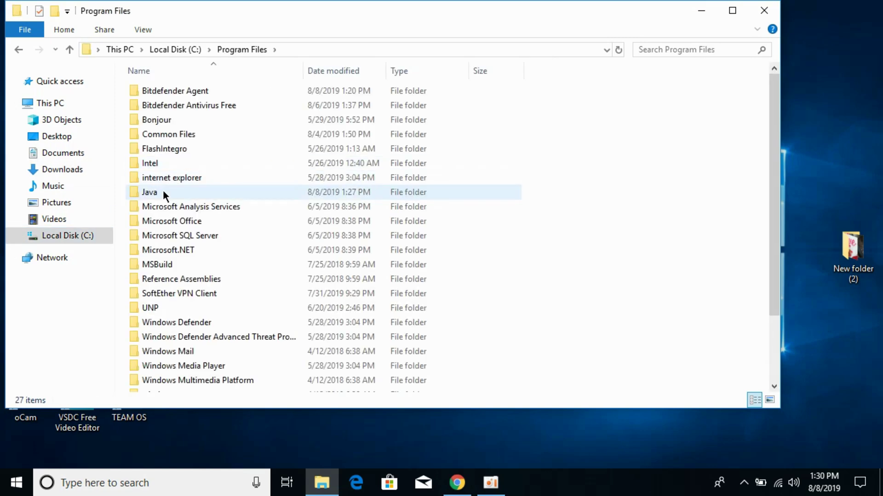
{"action": "left_click", "coordinate": [18, 49]}
{"action": "left_click", "coordinate": [163, 164]}
{"action": "double_click", "coordinate": [162, 163]}
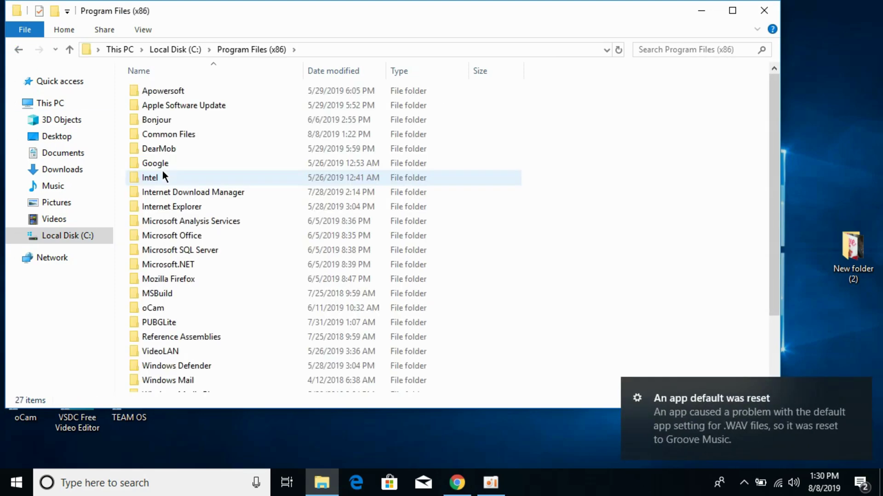
{"action": "left_click", "coordinate": [18, 50]}
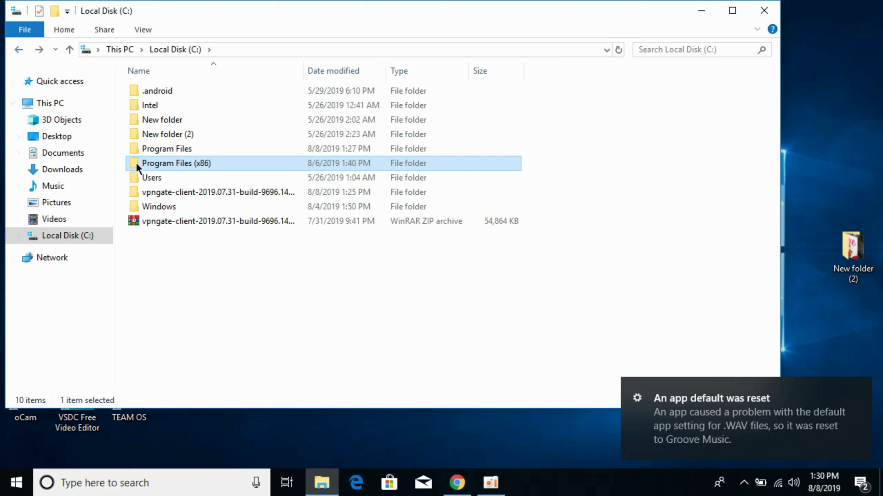
{"action": "double_click", "coordinate": [167, 155]}
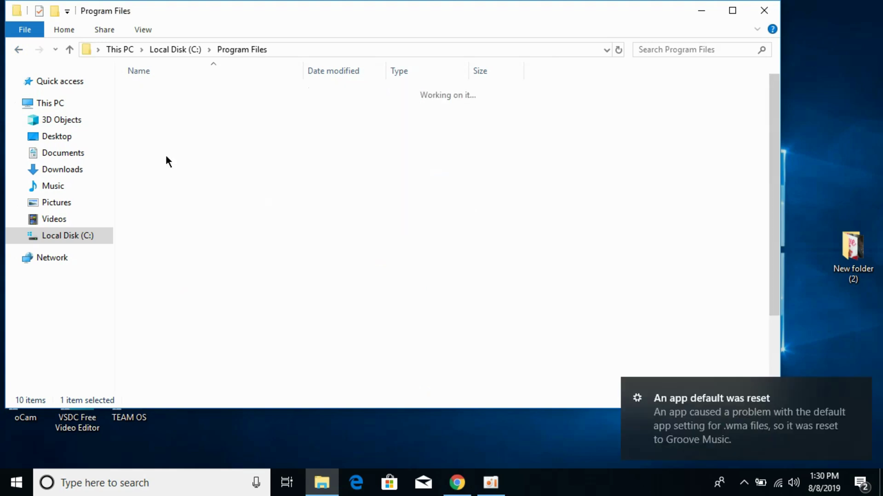
{"action": "double_click", "coordinate": [156, 191]}
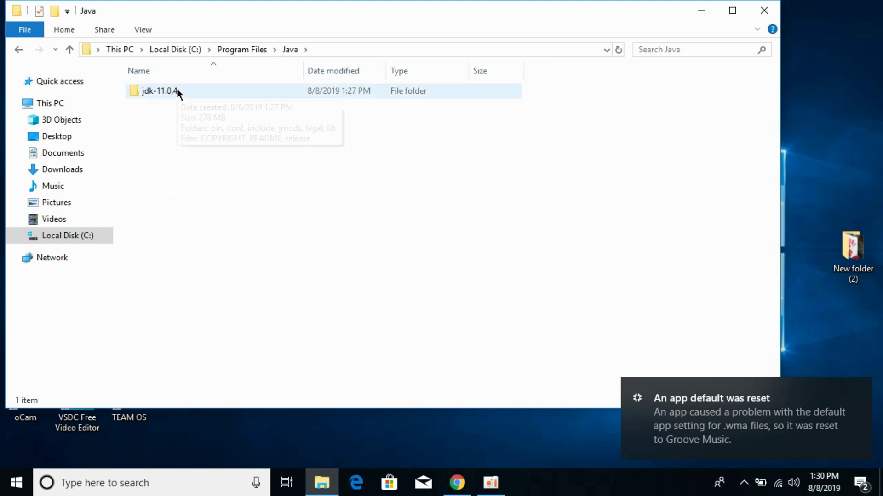
{"action": "double_click", "coordinate": [177, 90]}
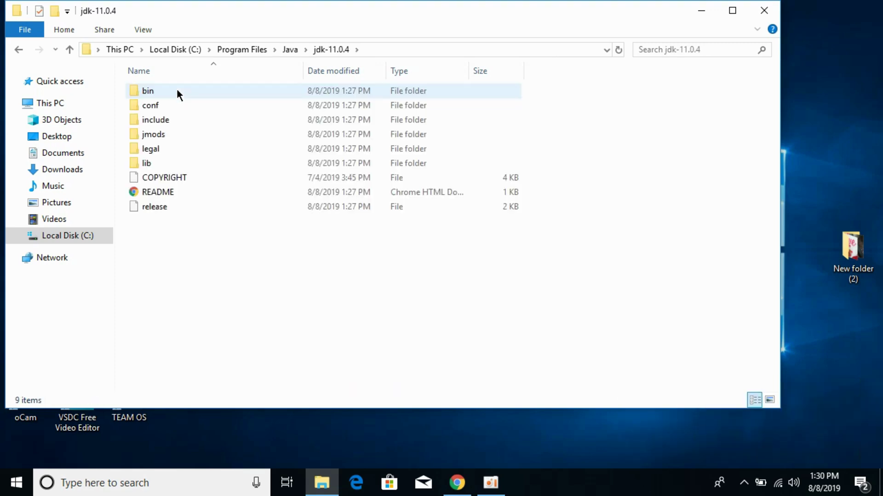
{"action": "double_click", "coordinate": [177, 89]}
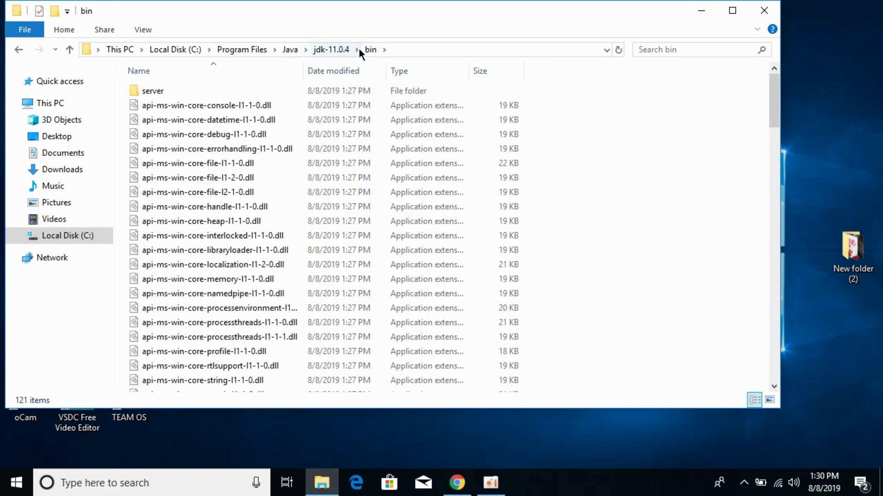
{"action": "left_click", "coordinate": [406, 52]}
{"action": "key", "text": "ctrl+c"}
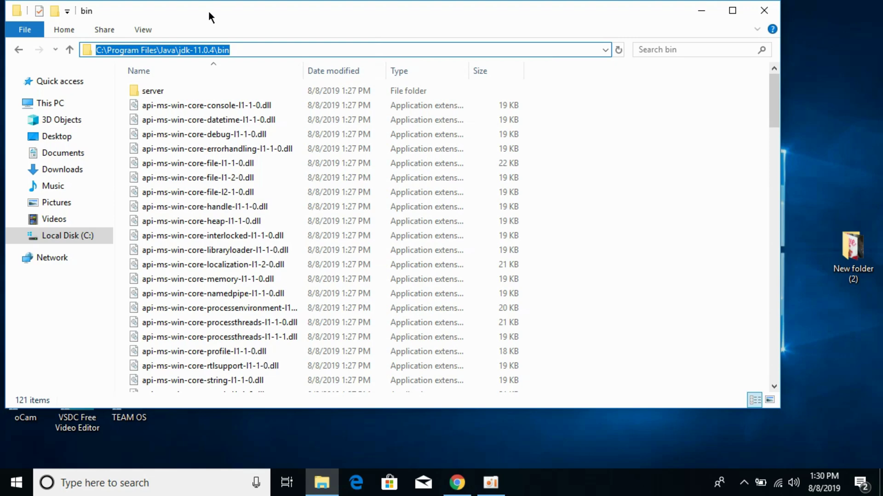
{"action": "left_click", "coordinate": [701, 11]}
- Reach the Environment Variables dialog via This PC's Properties and Advanced system settings
{"action": "key", "text": "super"}
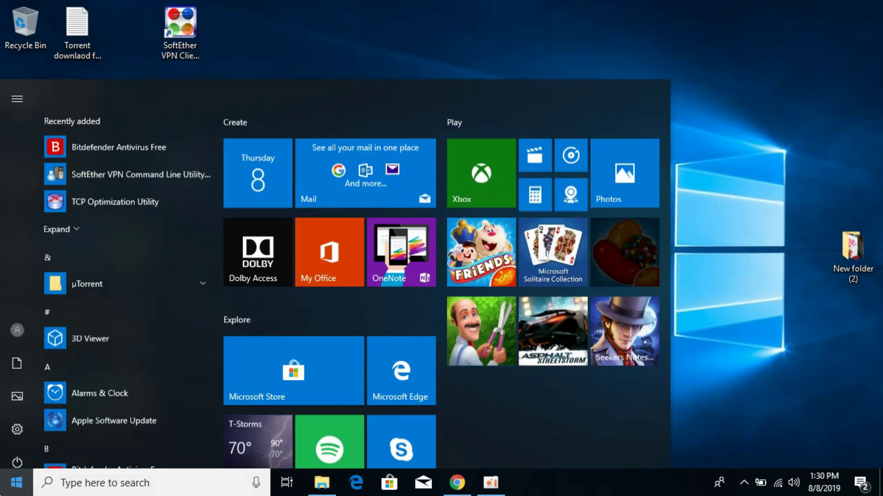
{"action": "type", "text": "thi"}
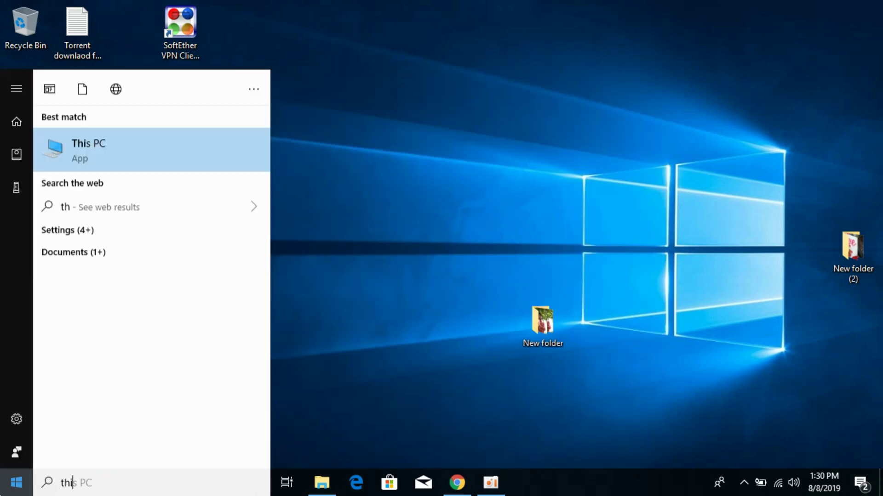
{"action": "type", "text": "s"}
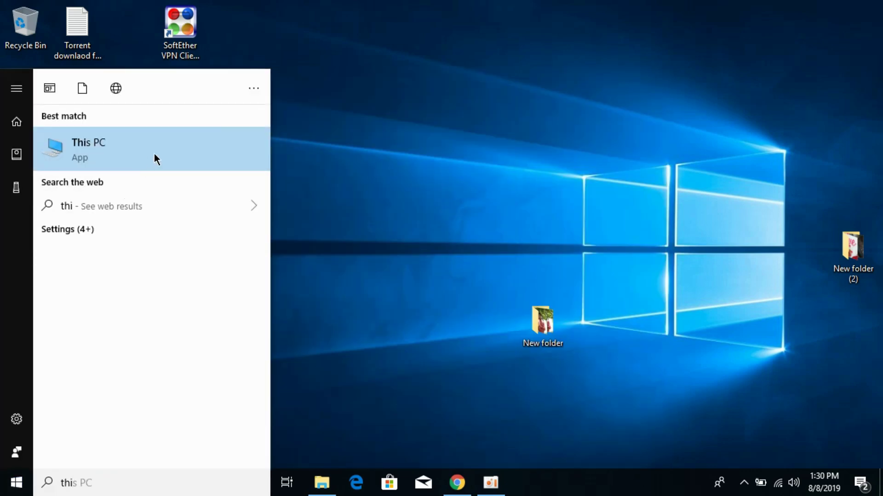
{"action": "right_click", "coordinate": [154, 155]}
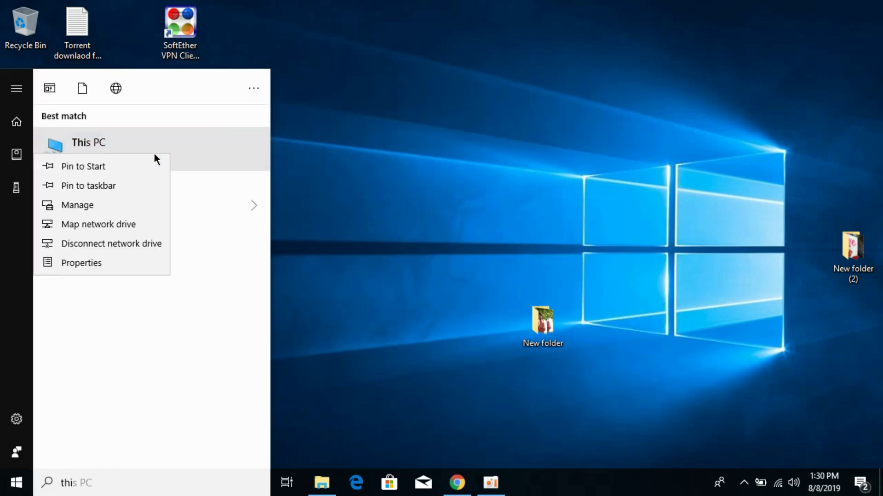
{"action": "left_click", "coordinate": [100, 260]}
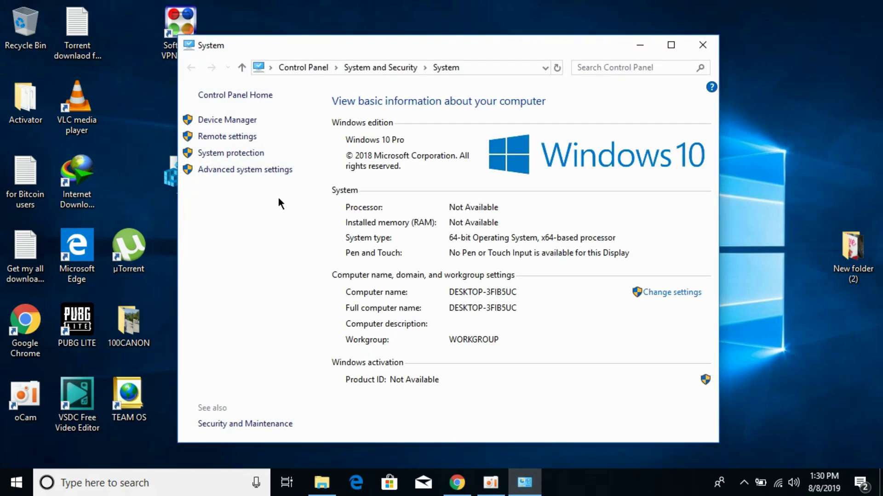
{"action": "left_click", "coordinate": [247, 170]}
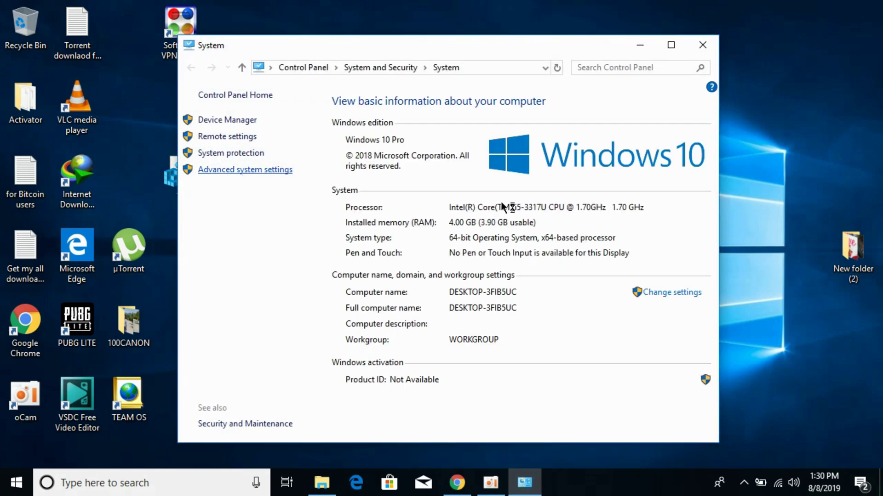
{"action": "left_click", "coordinate": [299, 359]}
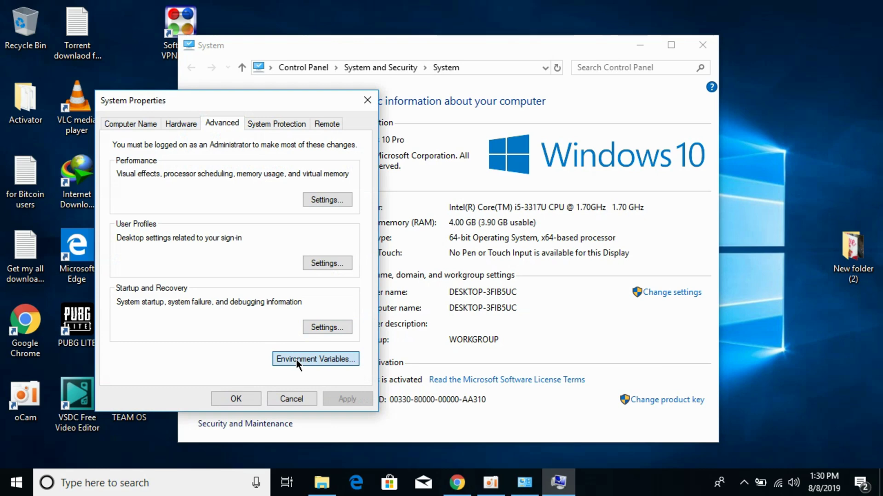
- Add C:\Program Files\Java\jdk-11.0.4\bin as a new system Path entry and save
{"action": "left_click", "coordinate": [260, 329]}
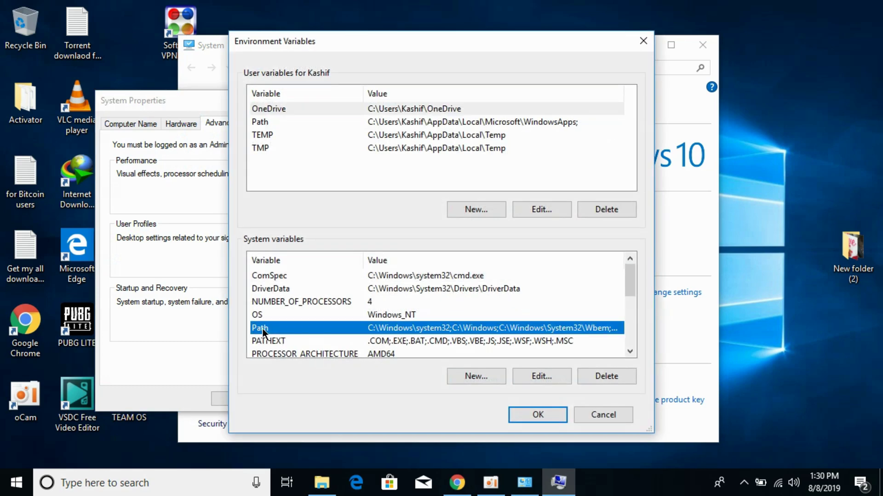
{"action": "left_click", "coordinate": [526, 376]}
{"action": "left_click", "coordinate": [574, 106]}
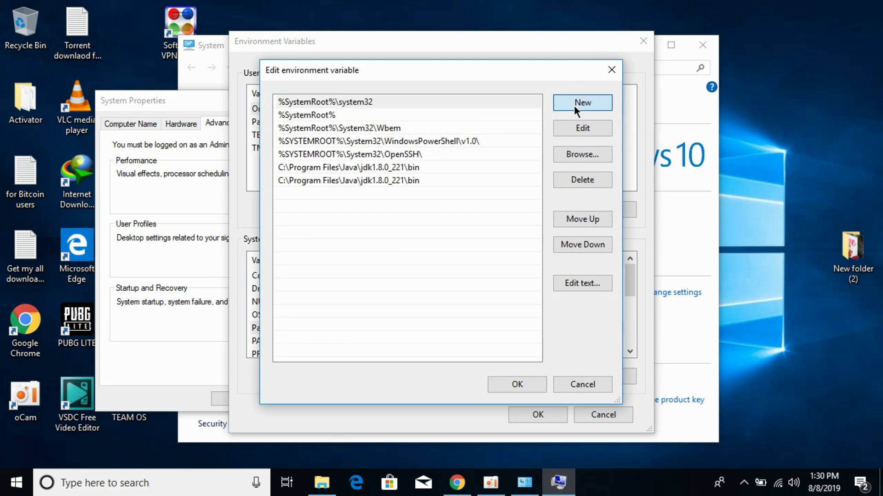
{"action": "key", "text": "ctrl+v"}
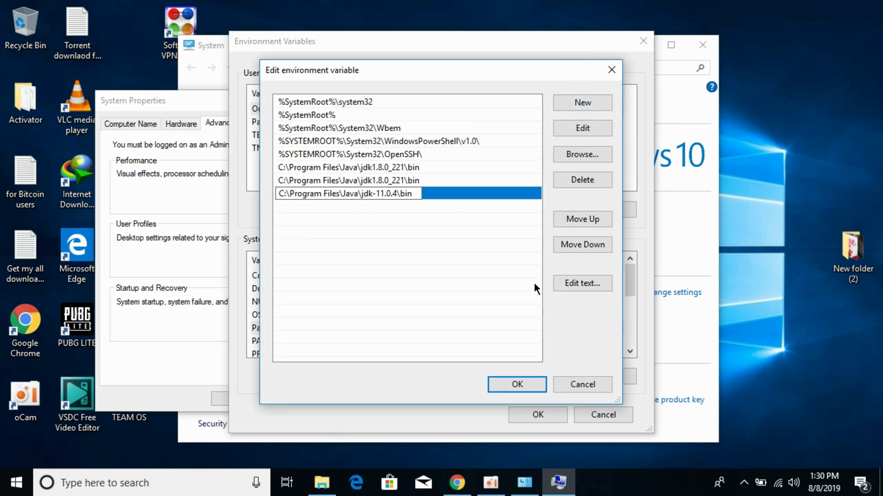
{"action": "left_click", "coordinate": [514, 391]}
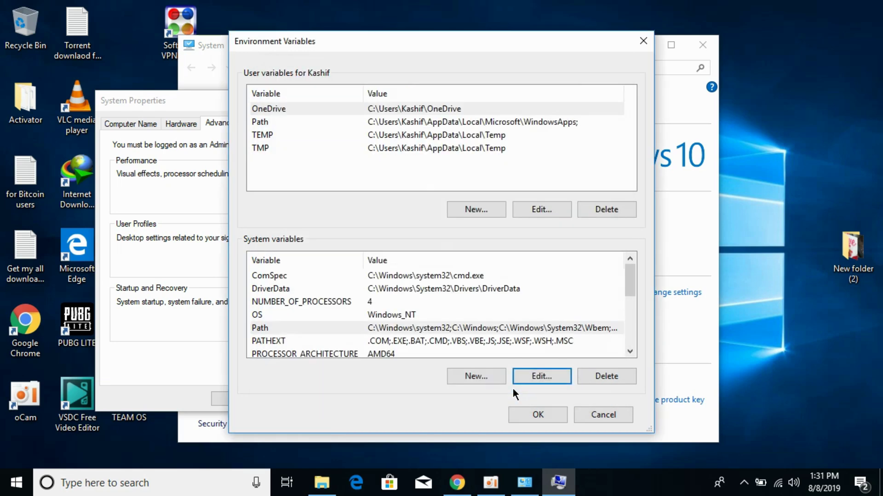
{"action": "left_click", "coordinate": [522, 417]}
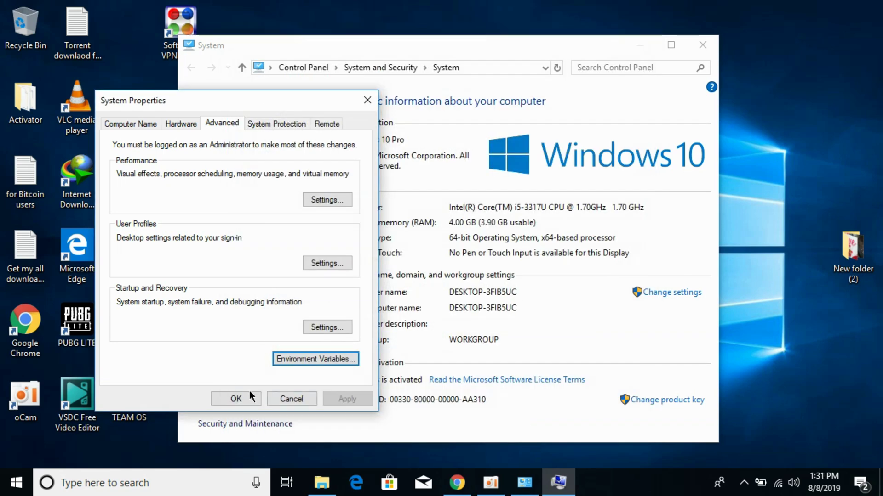